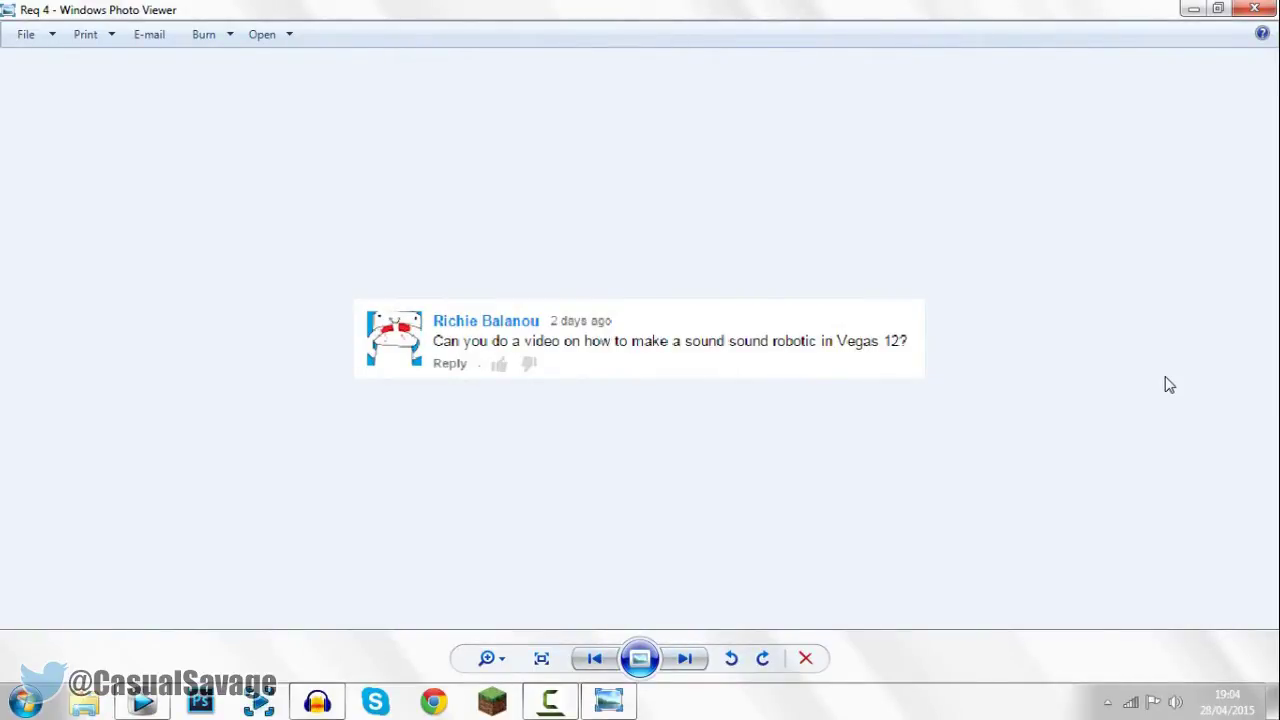
# Close the comment image in Windows Photo Viewer and select the WAV voice clip on the desktop.
pyautogui.hotkey('alt', 'F4')
pyautogui.moveTo(476, 198); pyautogui.dragTo(438, 565)
# Place the Robot WAV clip at the start of an audio track and preview it, pausing around 4 seconds.
pyautogui.moveTo(367, 522); pyautogui.dragTo(370, 518)
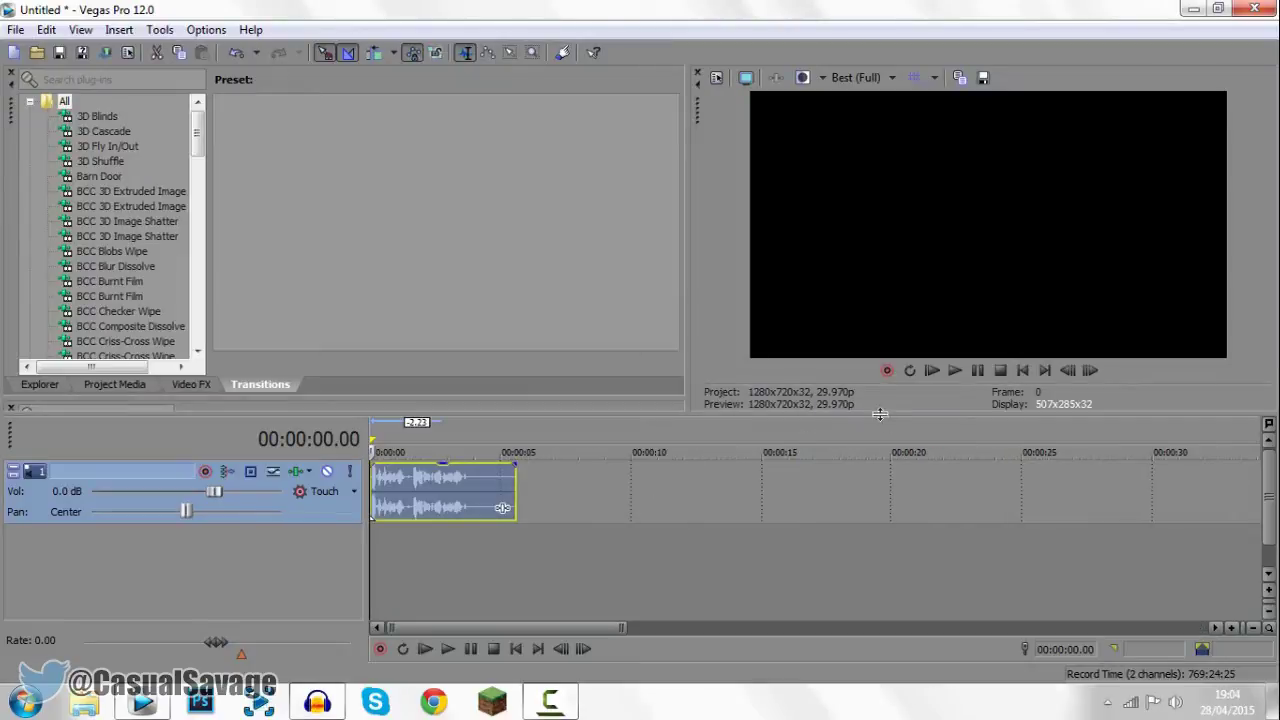
pyautogui.click(931, 371)
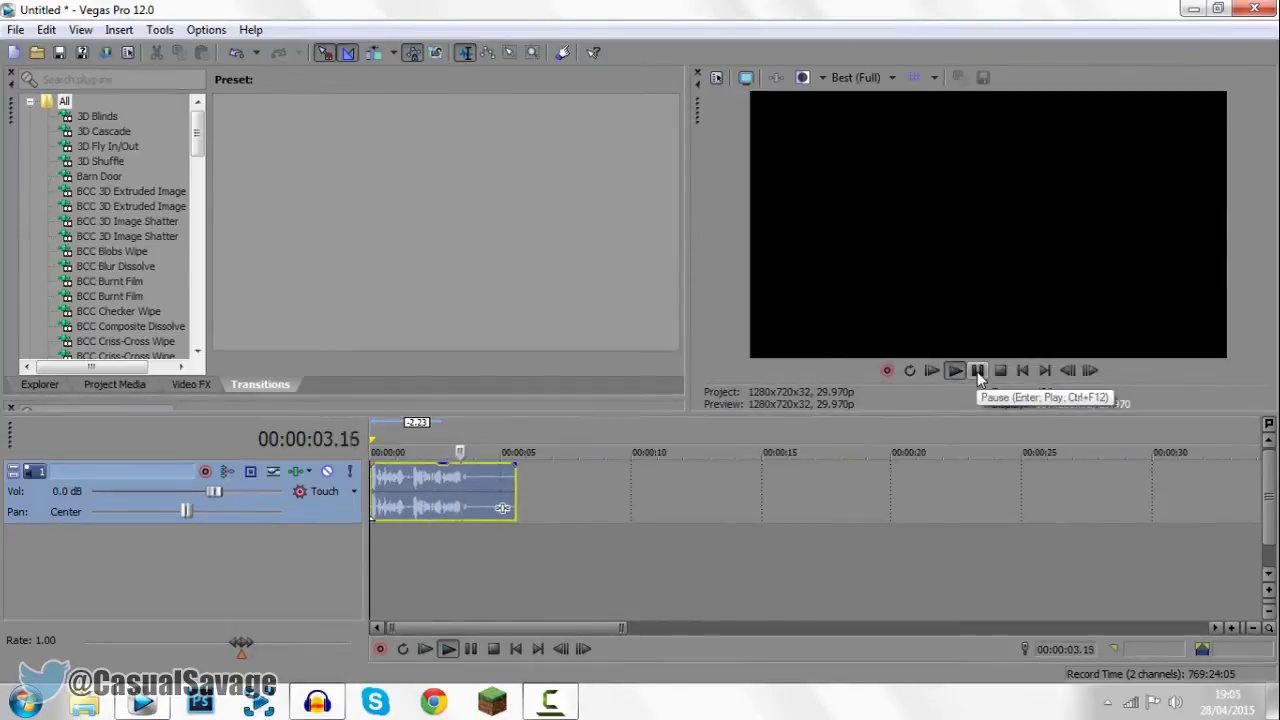
pyautogui.click(978, 372)
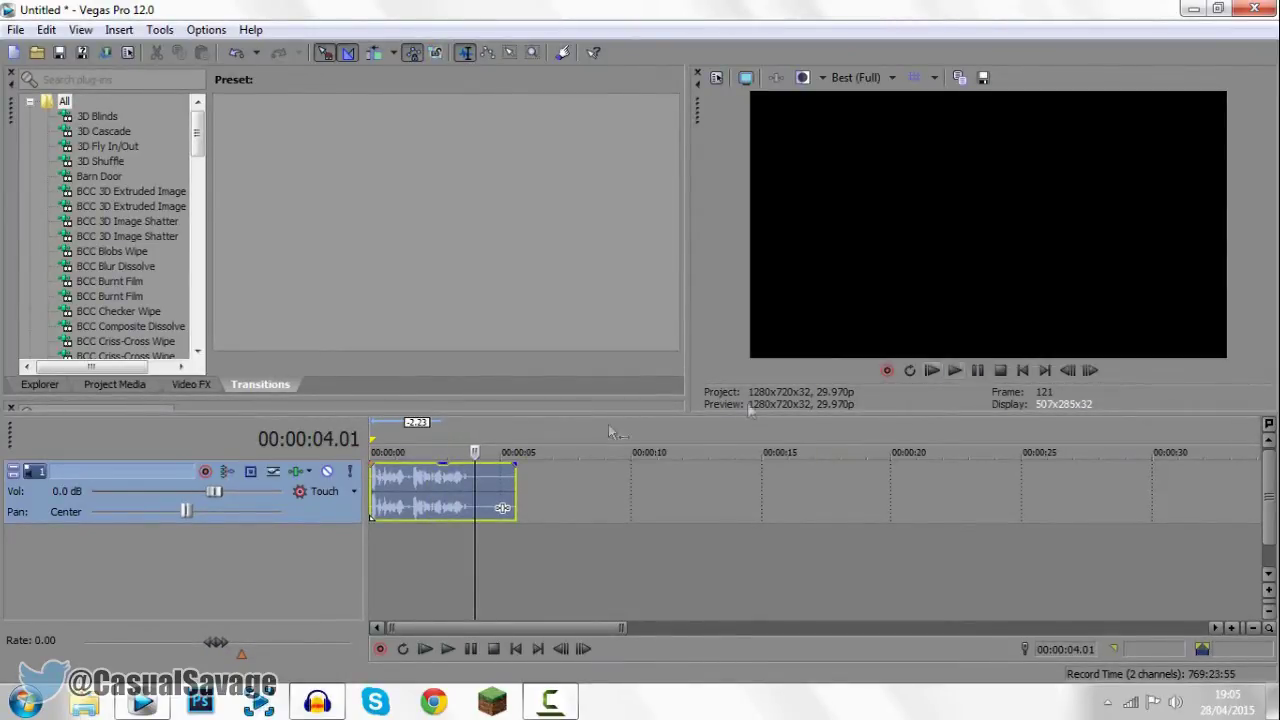
# Duplicate the voice track and add the Pitch Shift effect to the copy's track FX.
pyautogui.rightClick(311, 507)
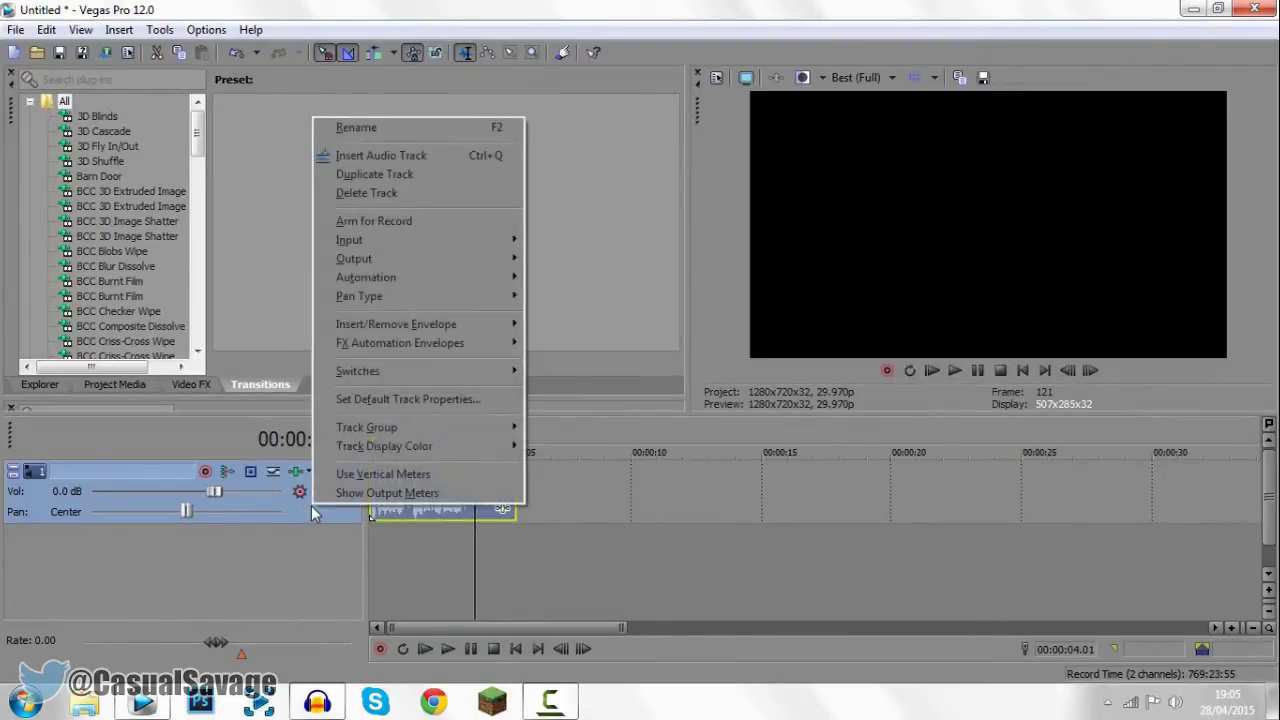
pyautogui.click(379, 174)
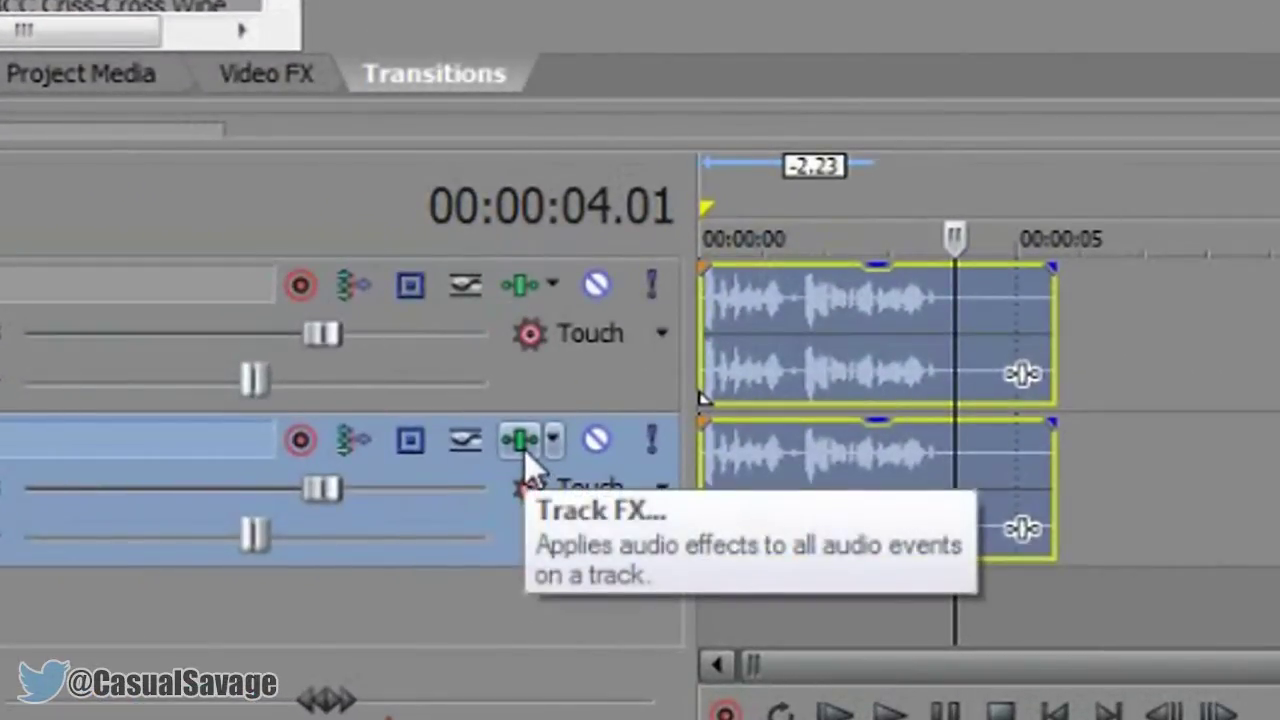
pyautogui.click(524, 449)
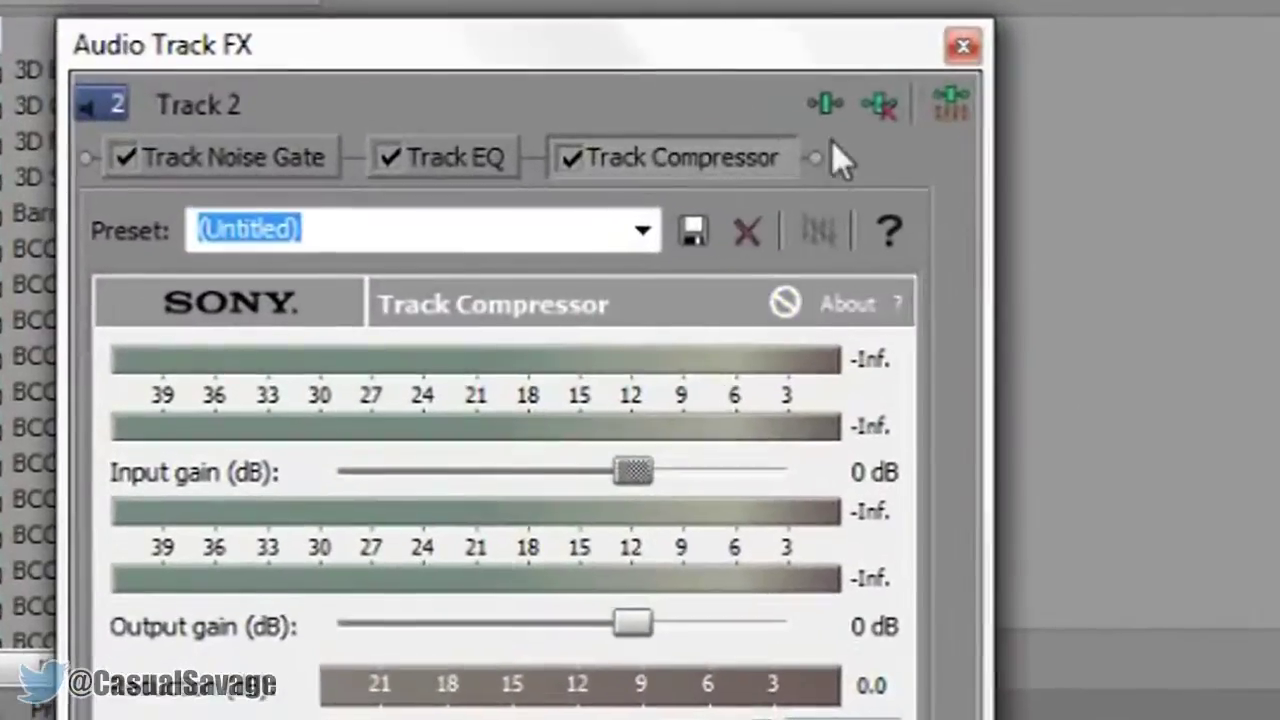
pyautogui.click(826, 104)
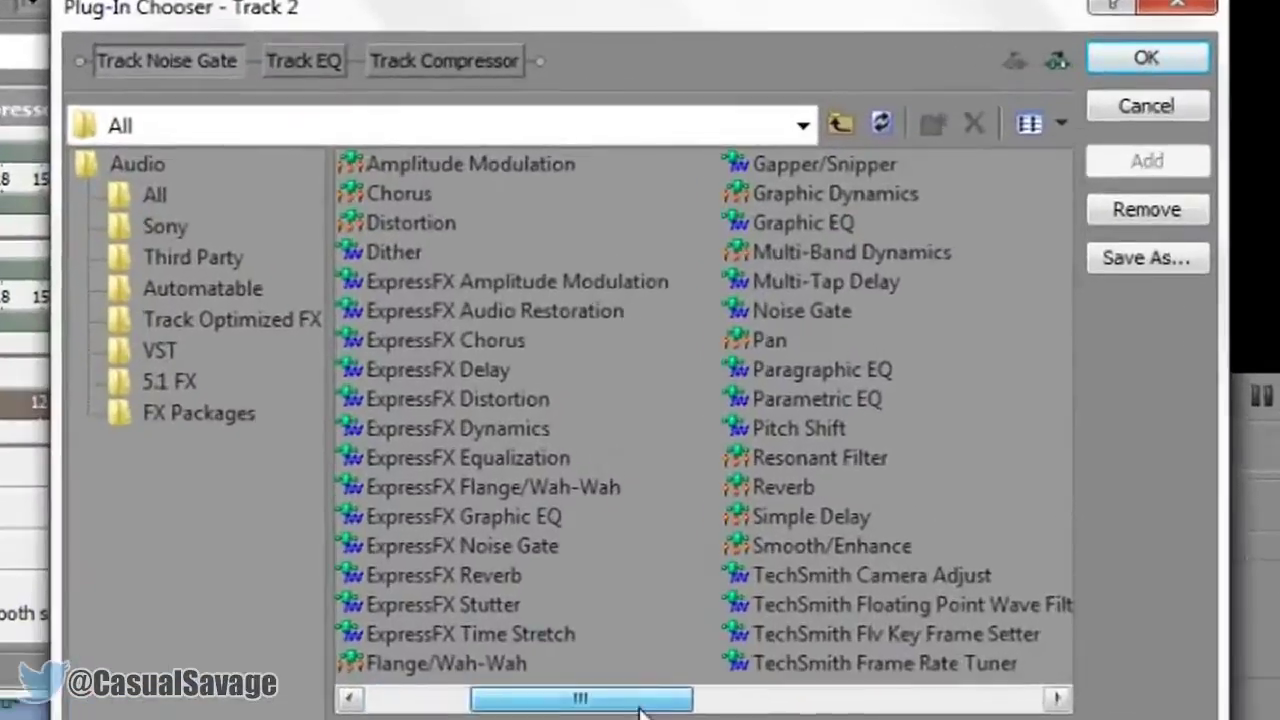
pyautogui.moveTo(638, 706); pyautogui.dragTo(760, 706)
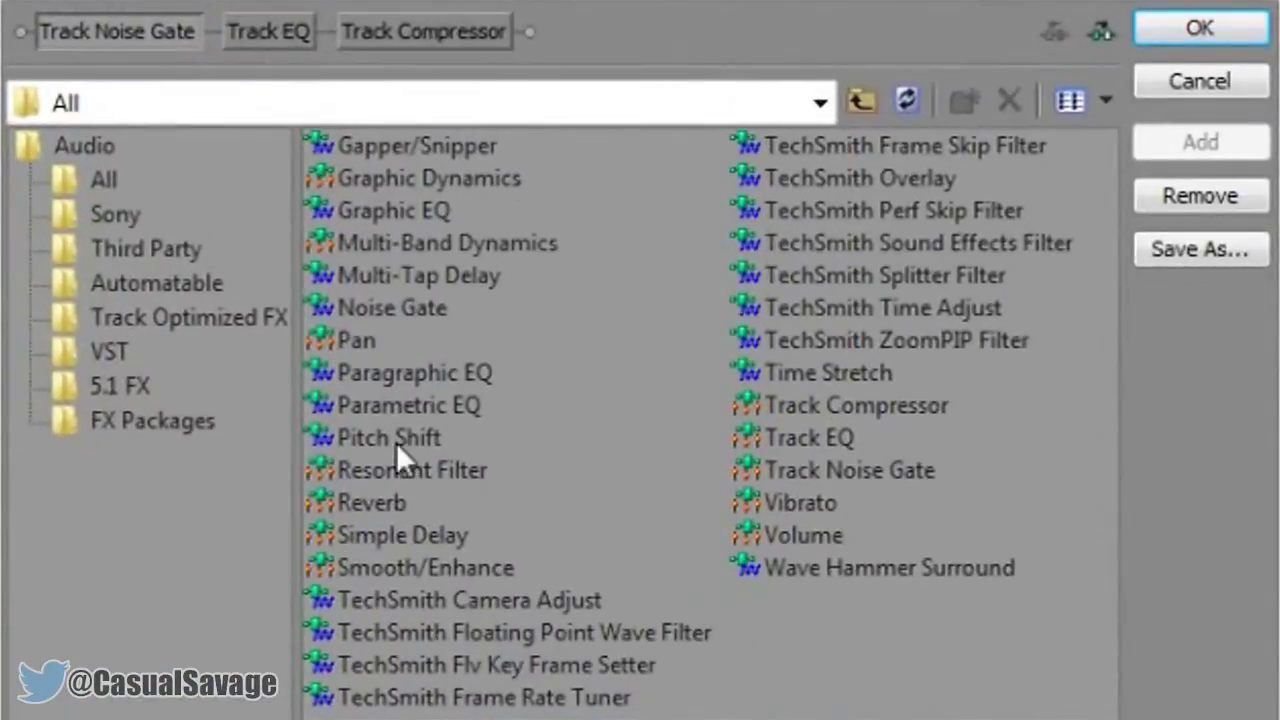
pyautogui.doubleClick(396, 444)
pyautogui.click(1200, 31)
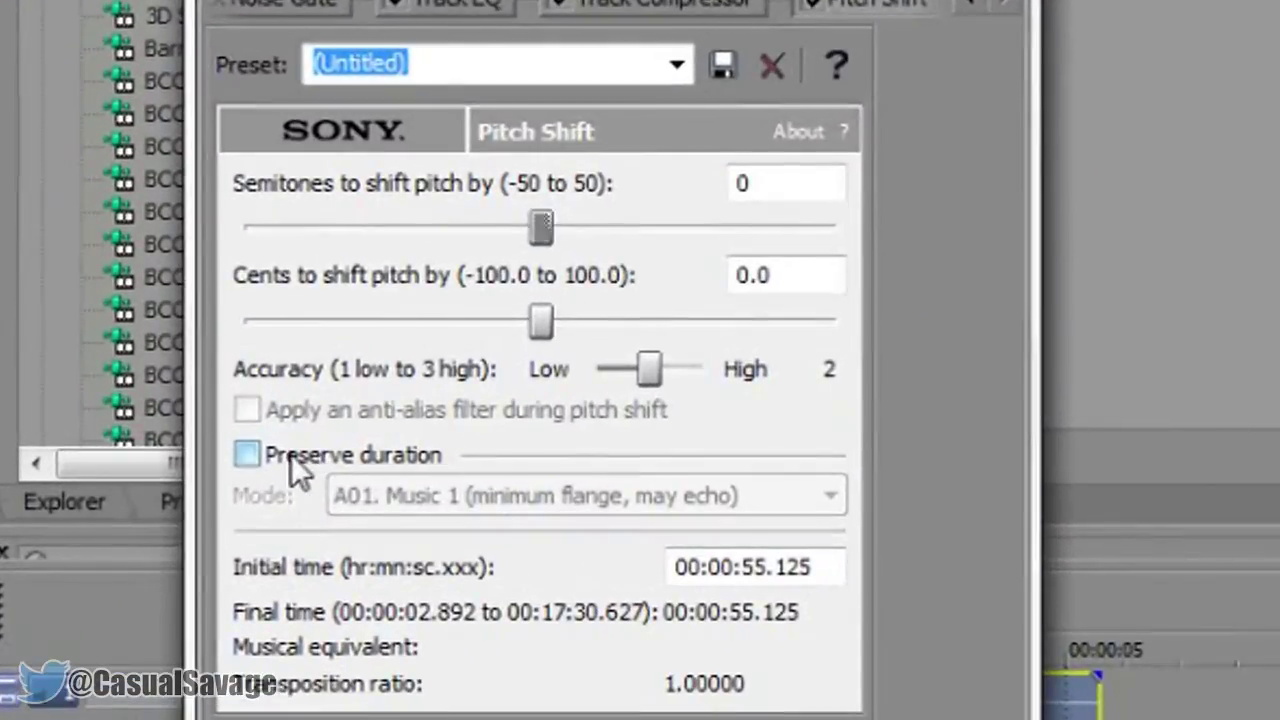
# Set the pitch shift to +3 semitones in A09 Speech 3 (fast) mode with duration preserved.
pyautogui.click(291, 454)
pyautogui.click(432, 495)
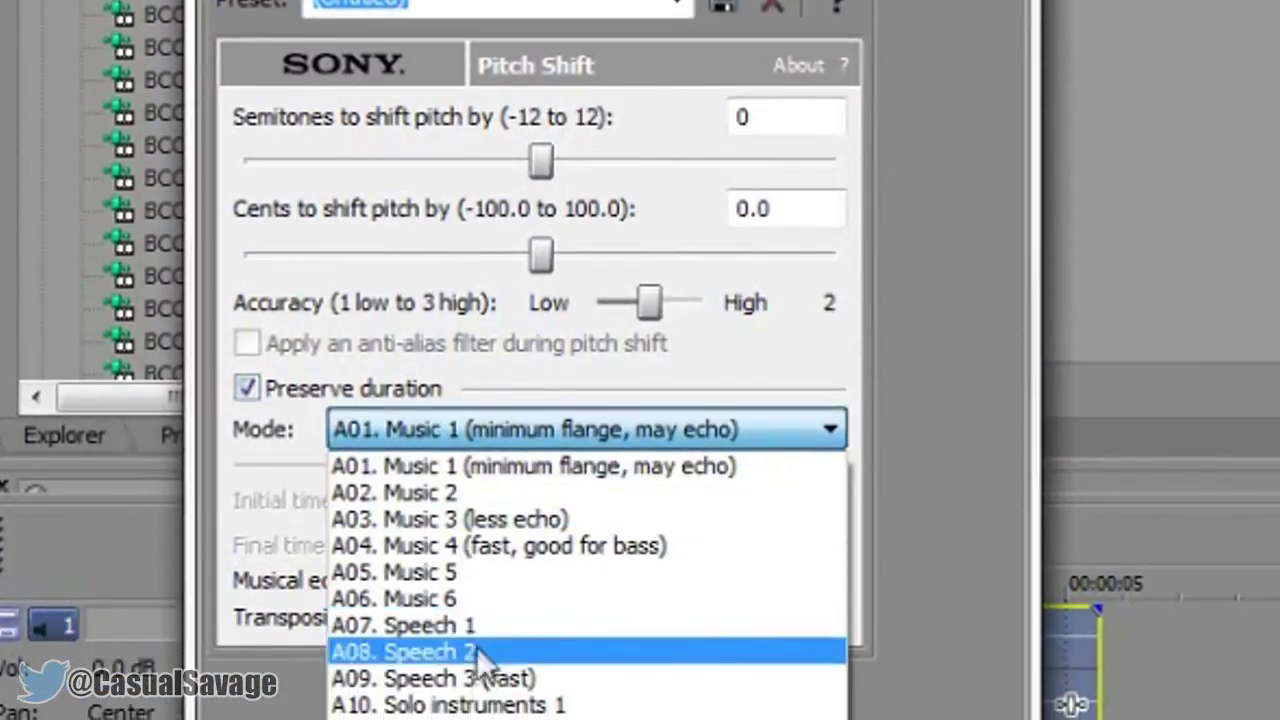
pyautogui.click(476, 682)
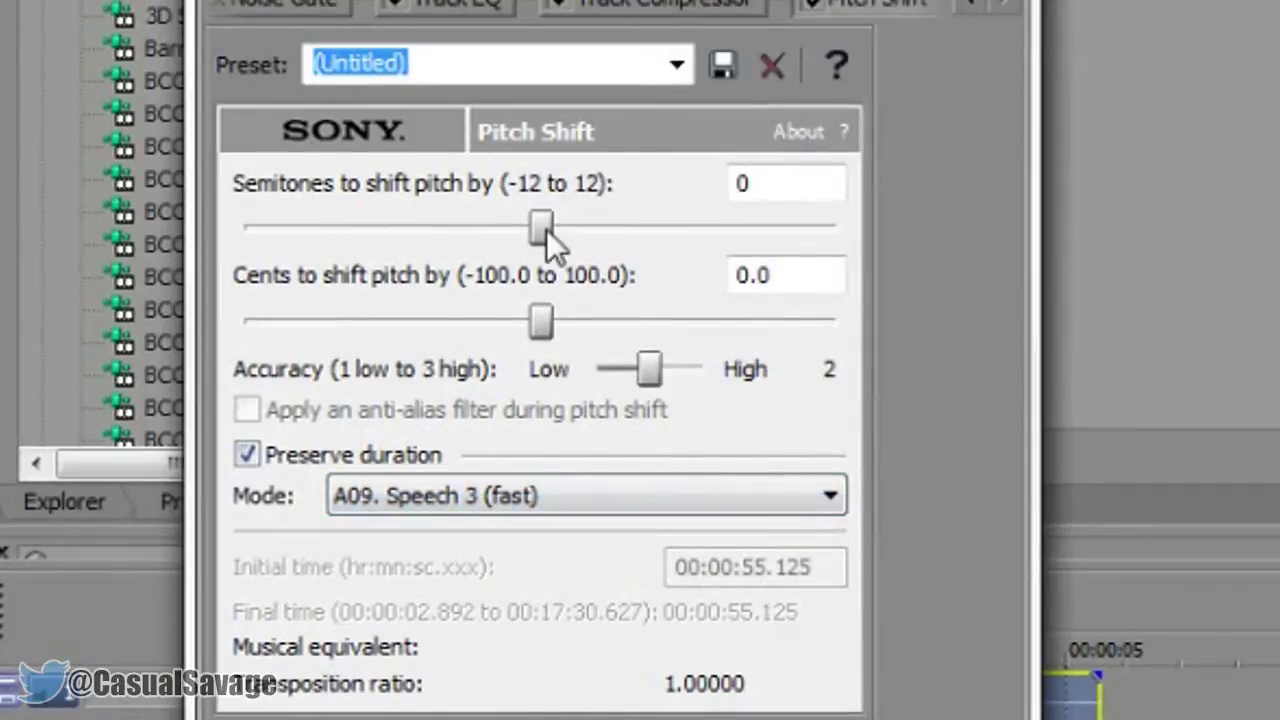
pyautogui.moveTo(546, 229); pyautogui.dragTo(630, 235)
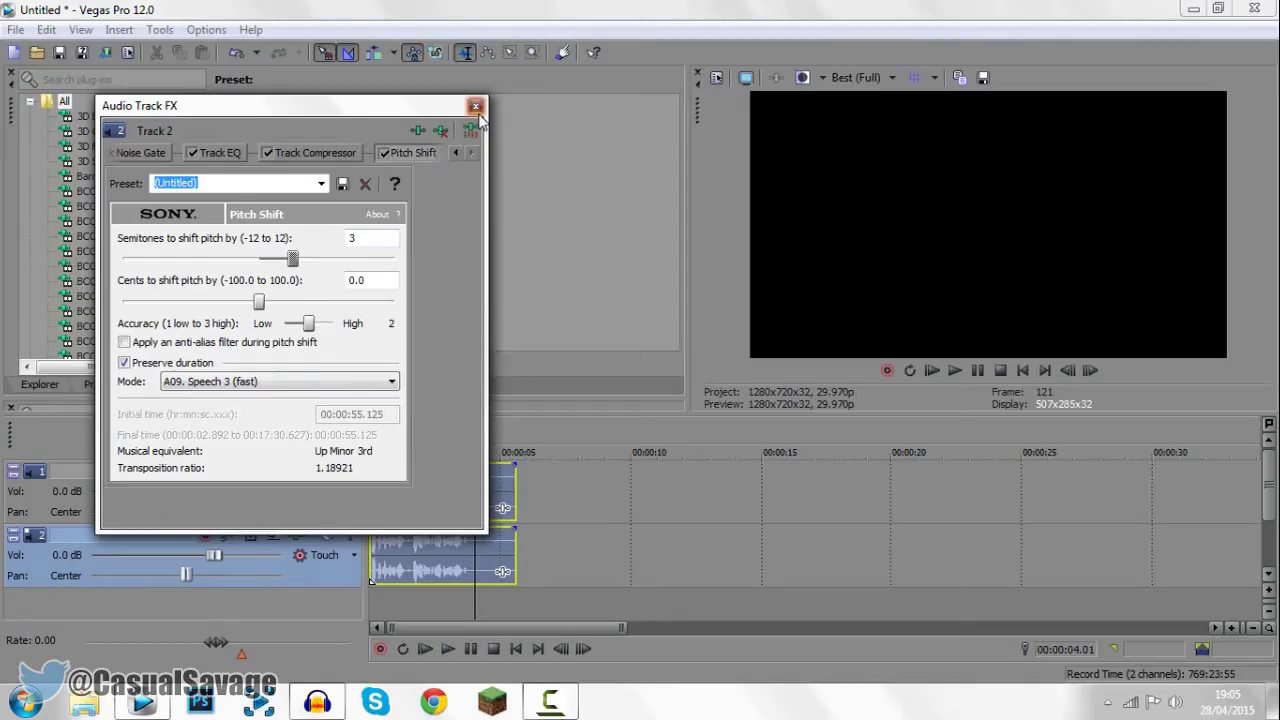
pyautogui.press('Escape')
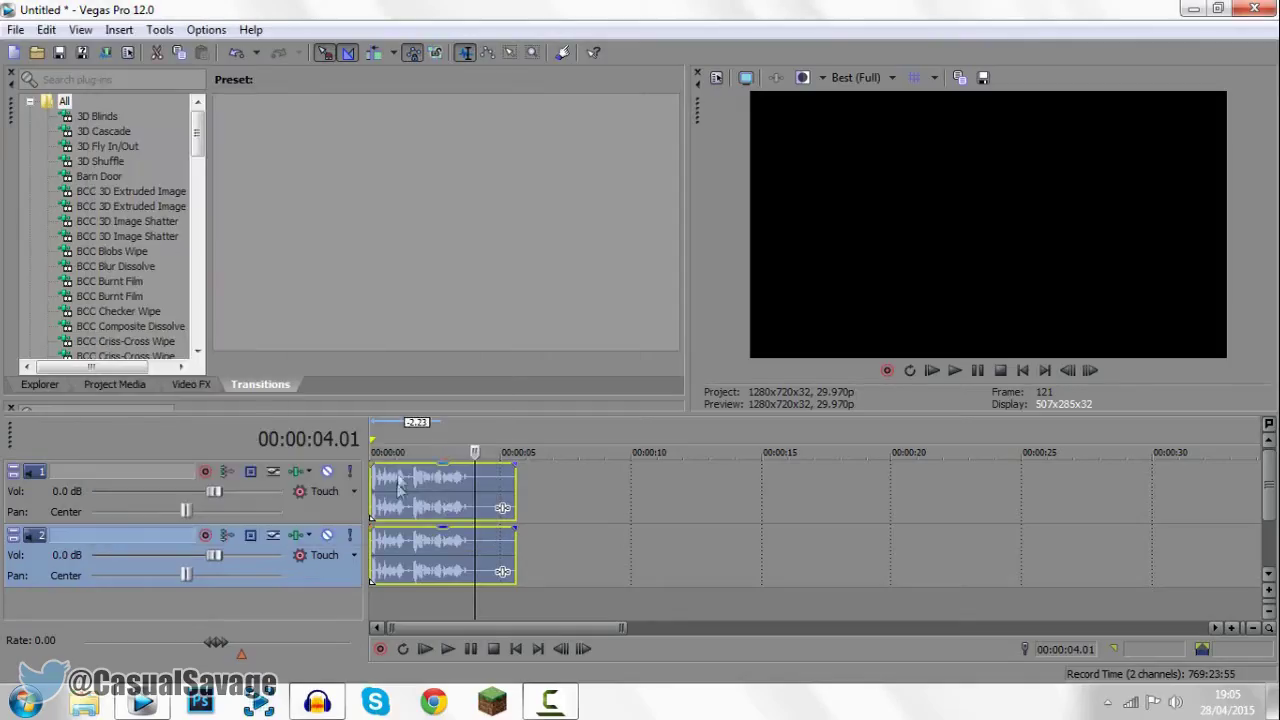
# Duplicate track 2 into a third track and set its pitch shift to -3 semitones.
pyautogui.rightClick(326, 580)
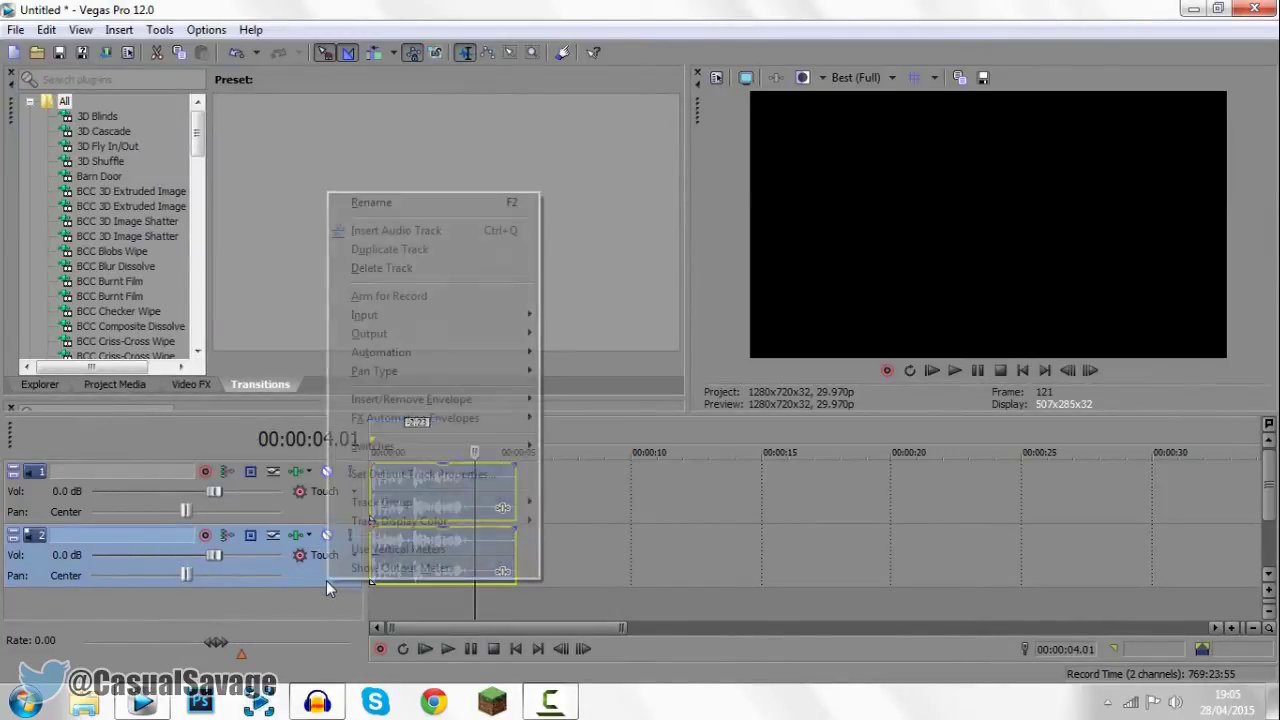
pyautogui.click(419, 250)
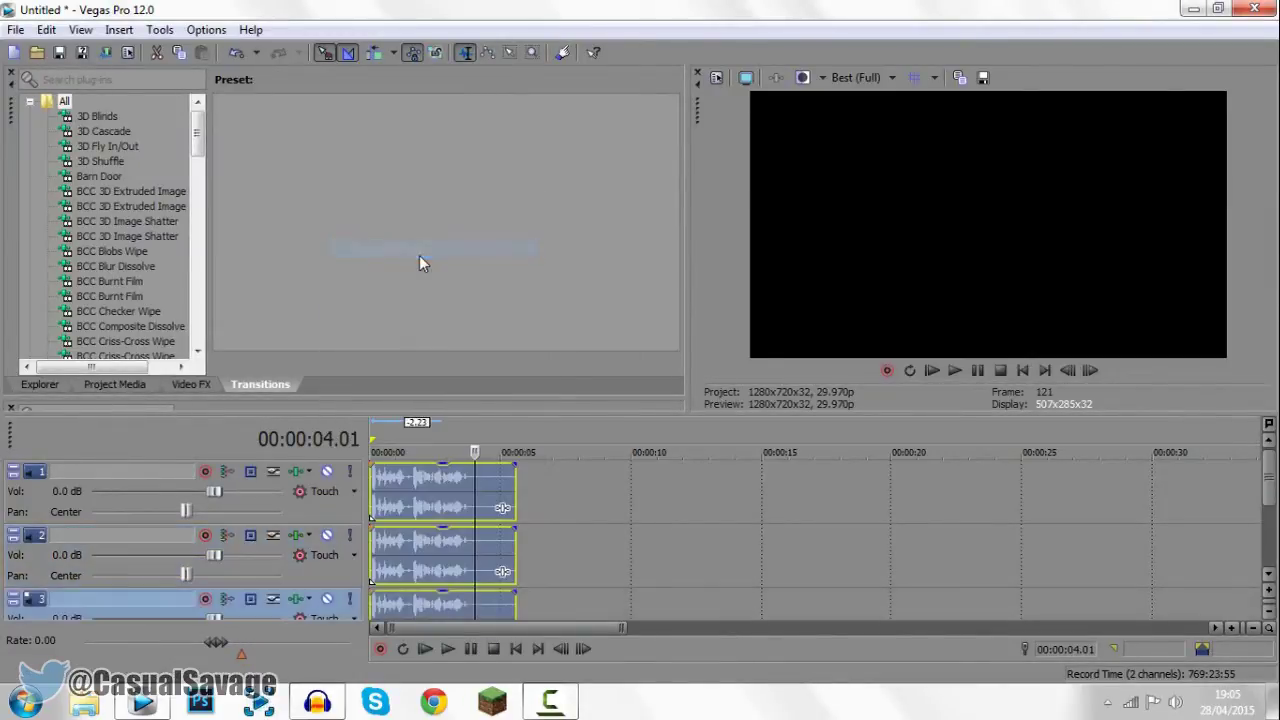
pyautogui.click(1270, 510)
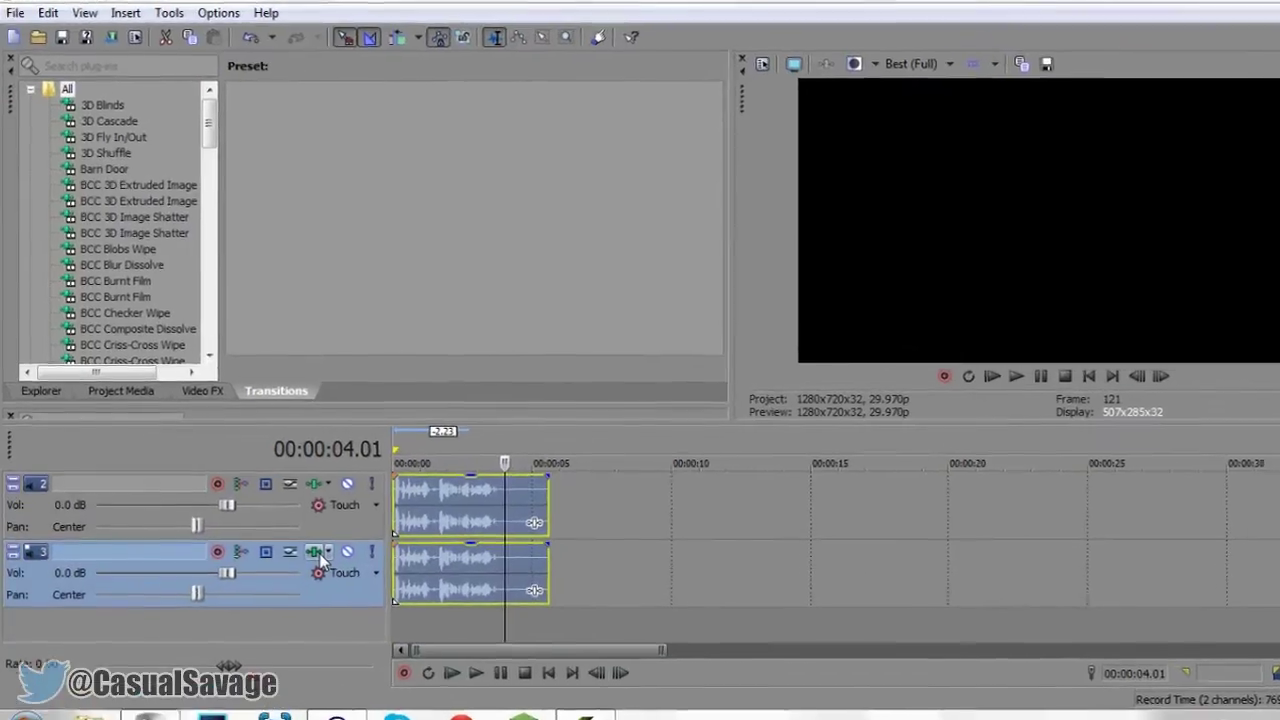
pyautogui.click(301, 540)
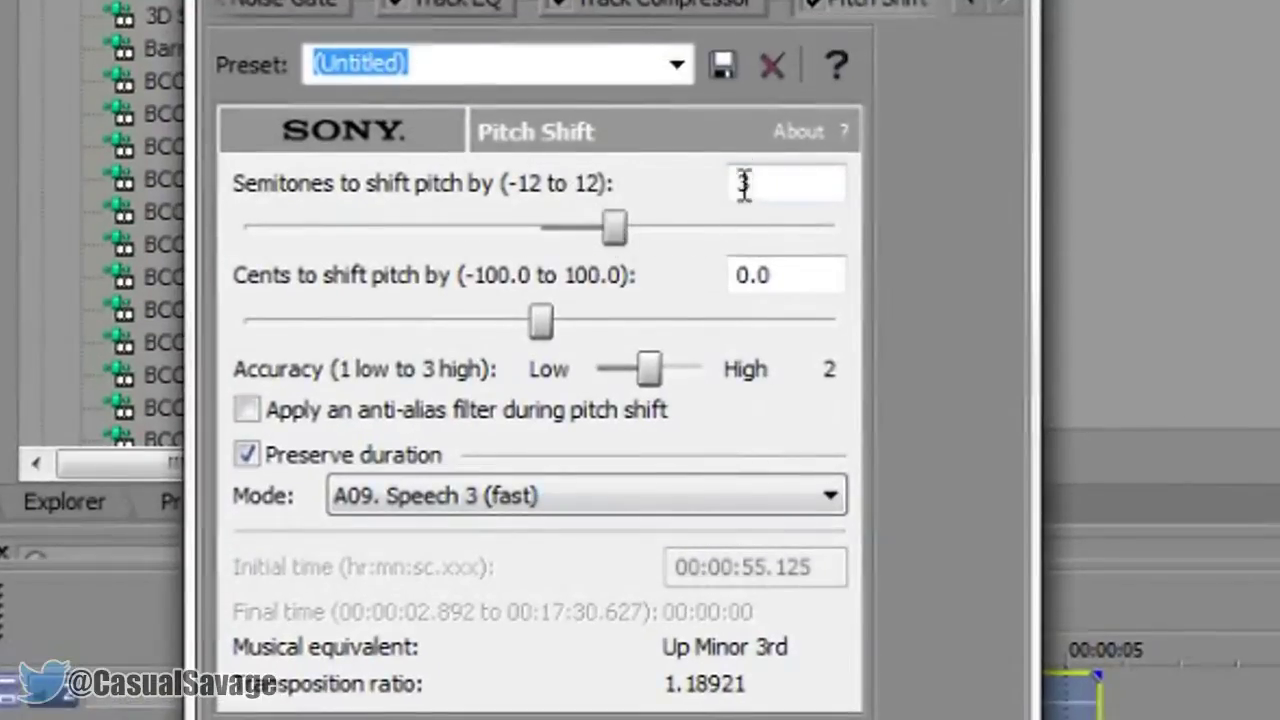
pyautogui.moveTo(618, 233); pyautogui.dragTo(483, 233)
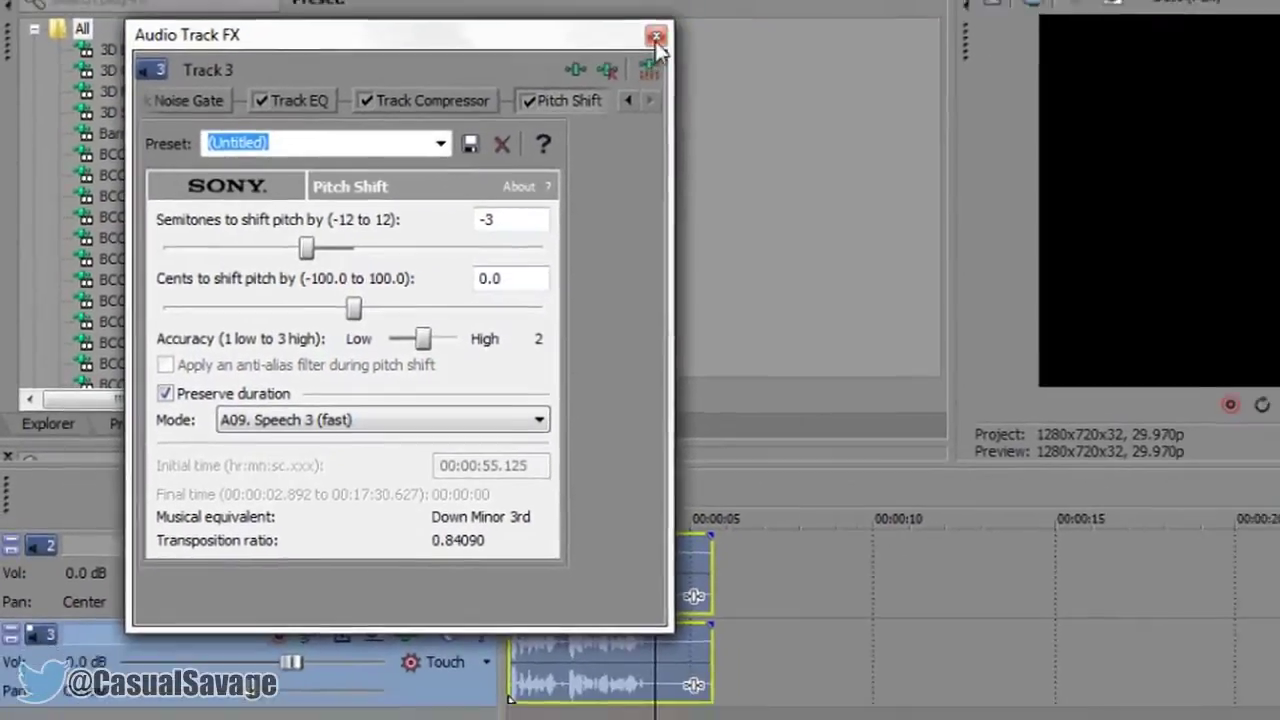
pyautogui.click(657, 36)
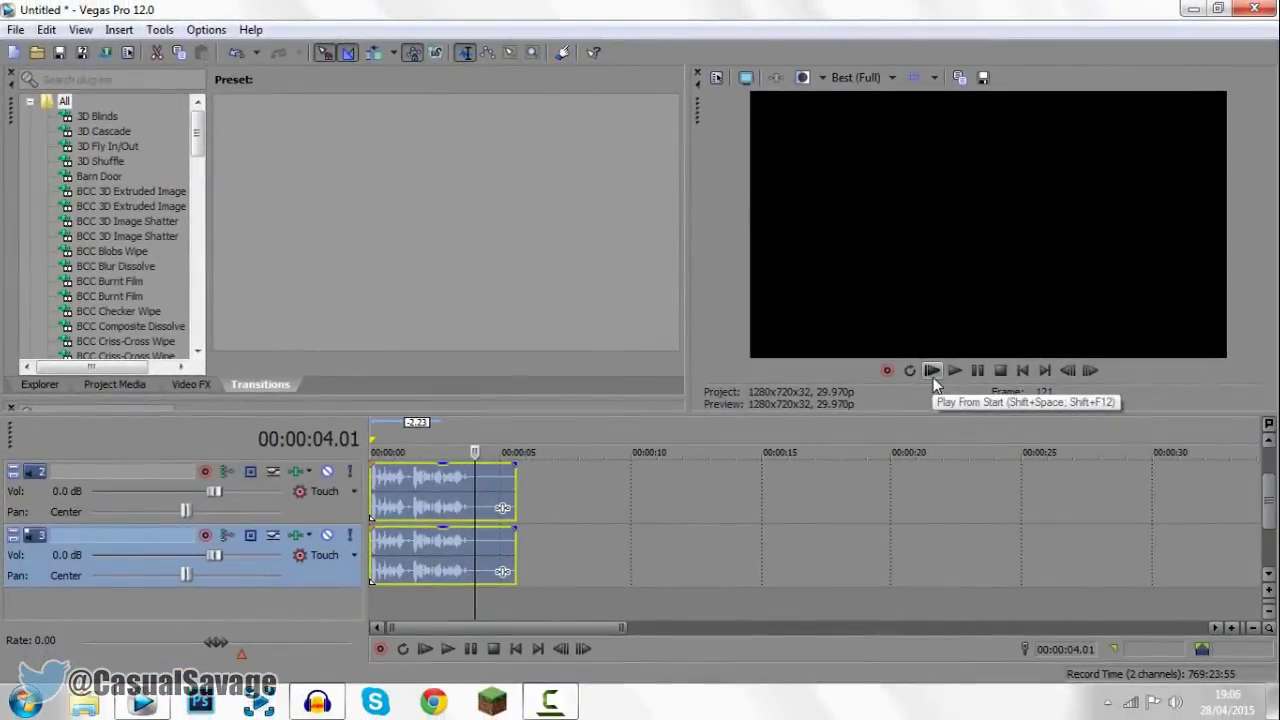
# Preview the mix, then lower track 3's pitch shift to -6 semitones.
pyautogui.click(933, 375)
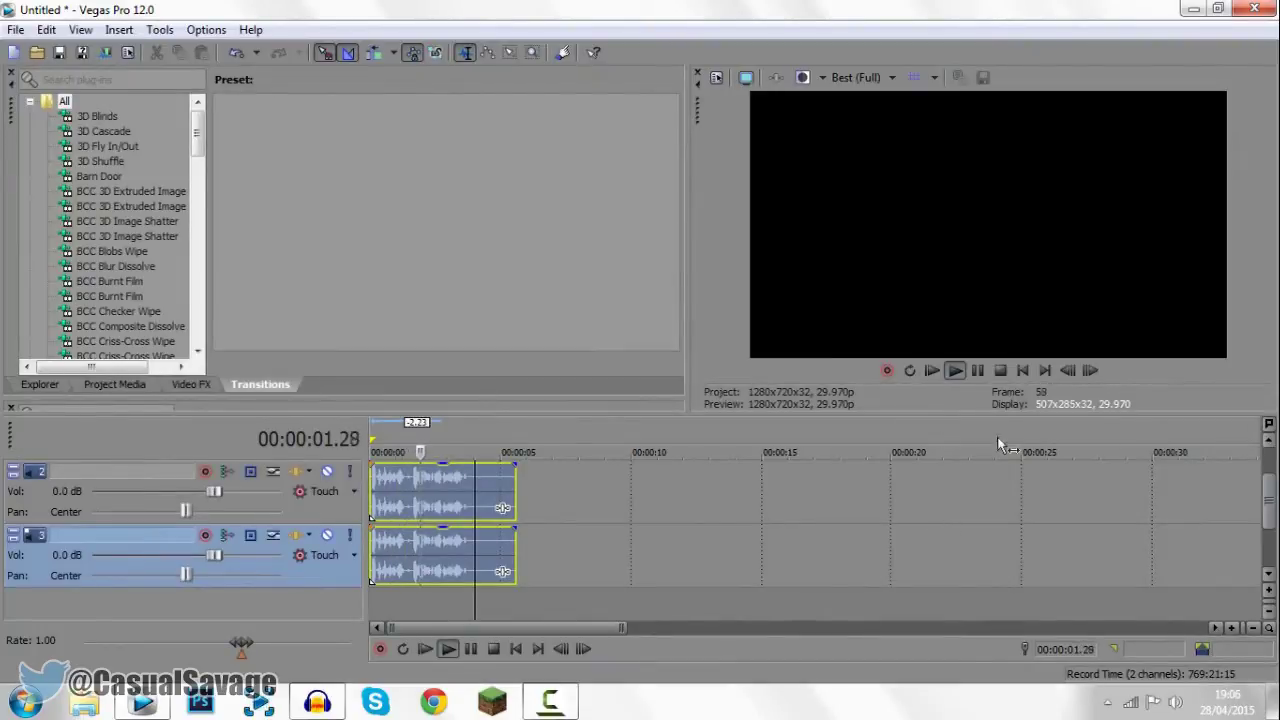
pyautogui.click(980, 380)
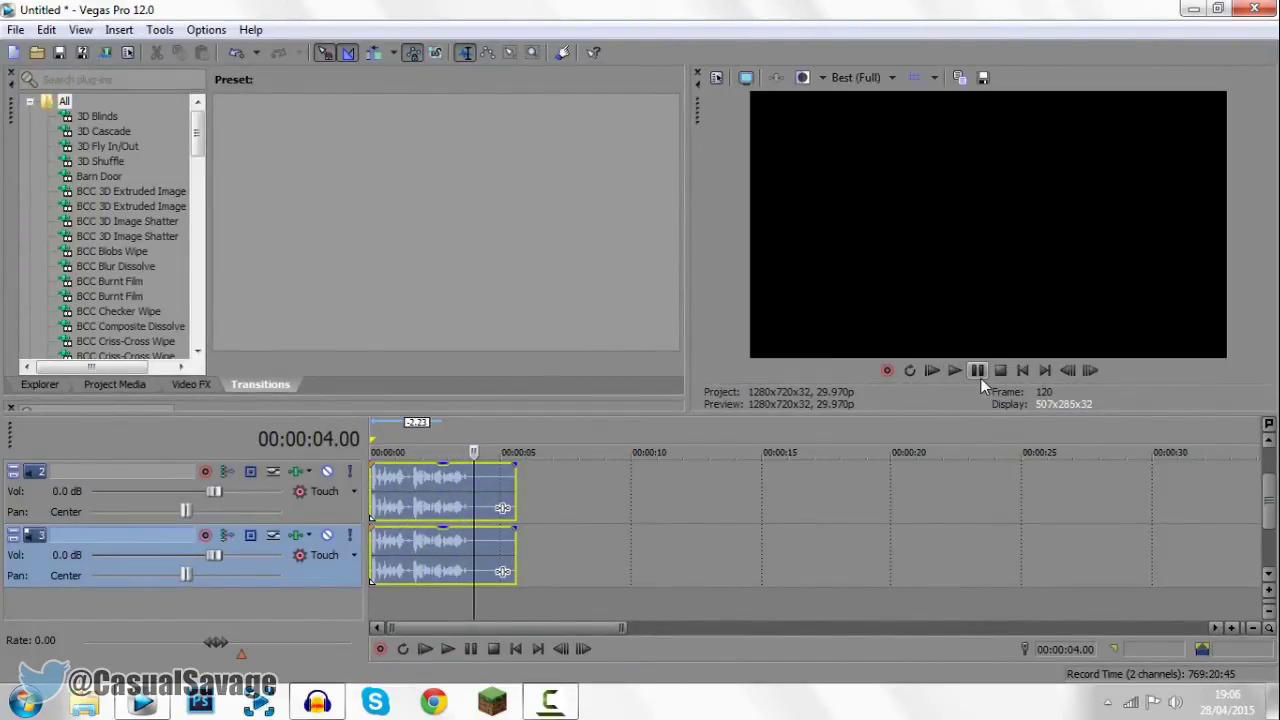
pyautogui.click(296, 538)
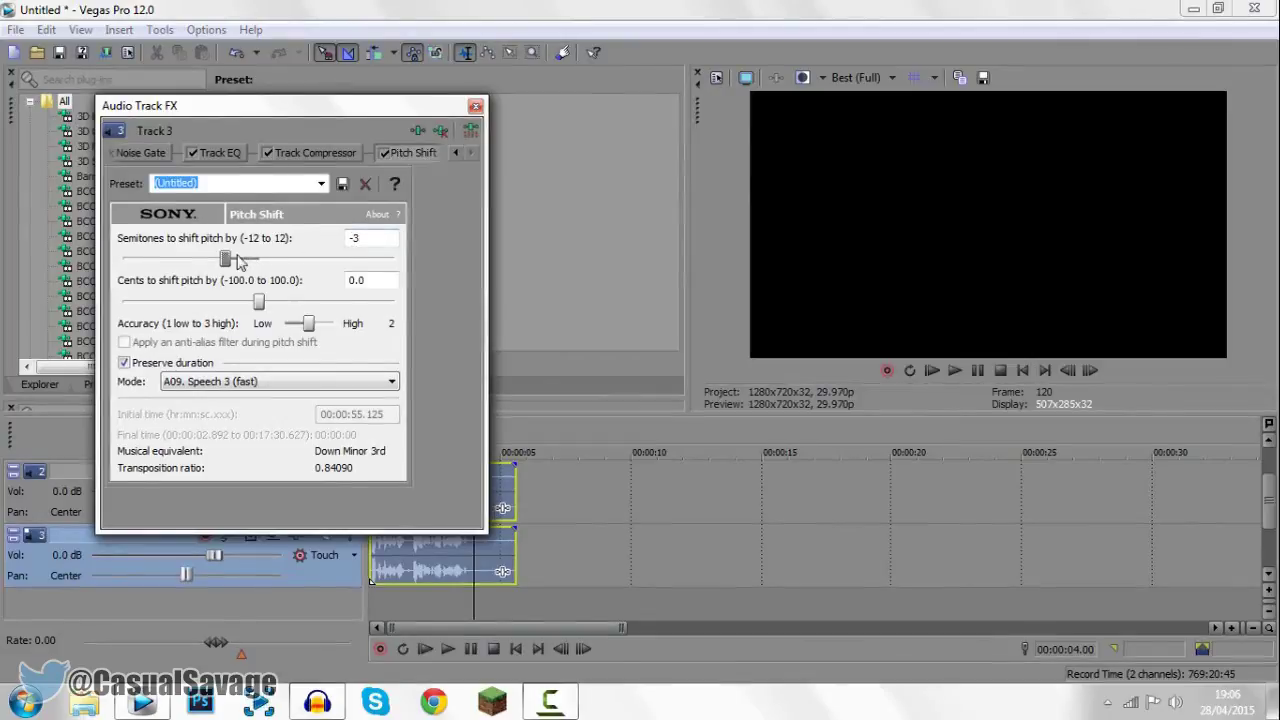
pyautogui.moveTo(238, 260); pyautogui.dragTo(204, 260)
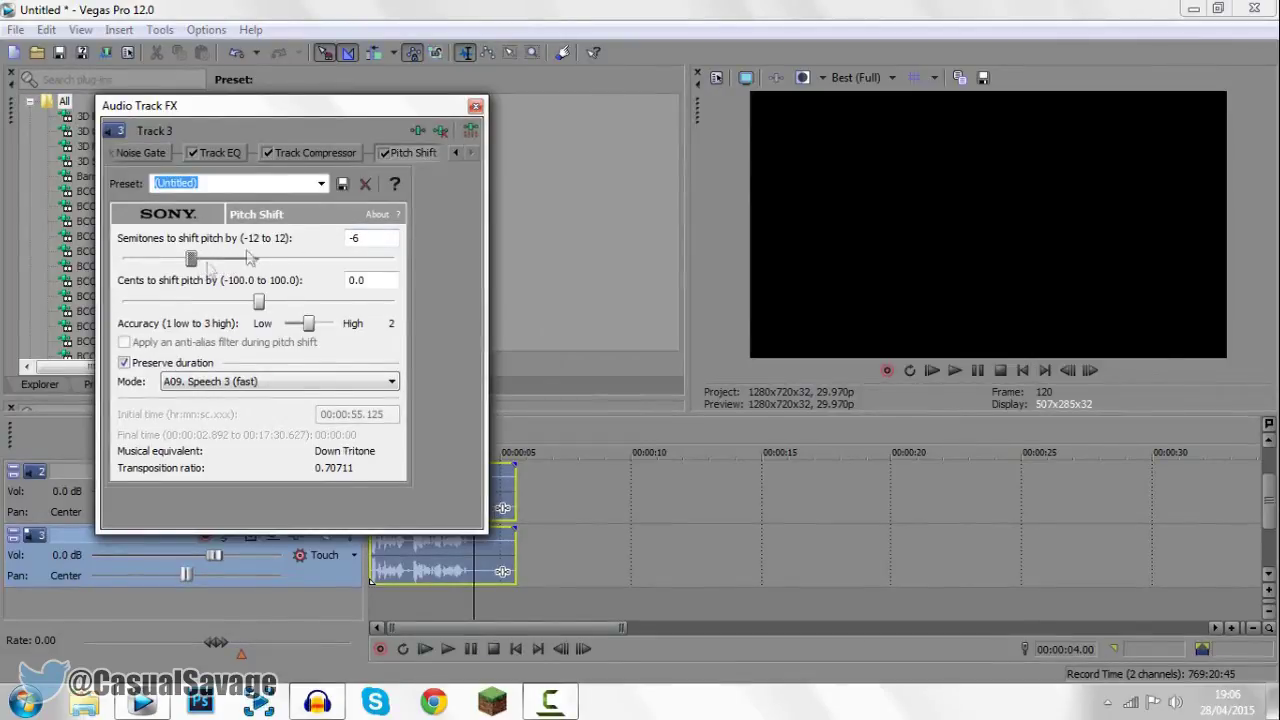
pyautogui.click(475, 105)
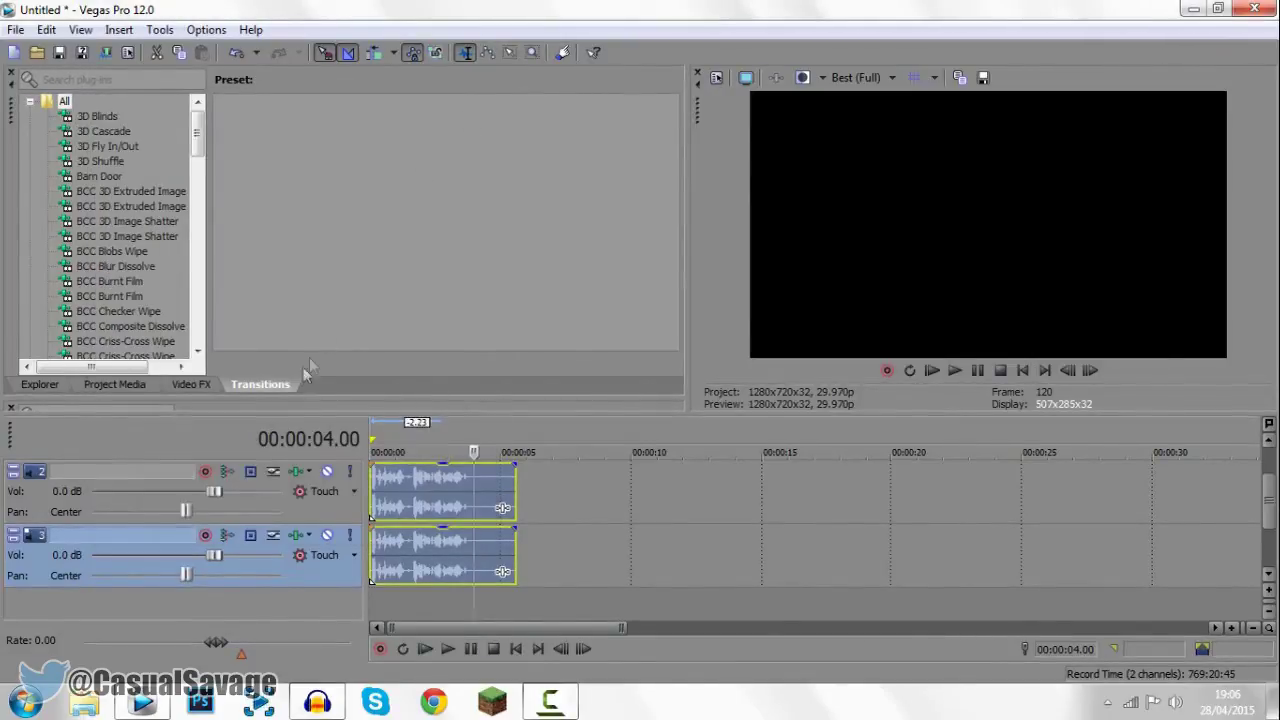
# Raise track 2's pitch shift to 5 semitones and select its voice clip.
pyautogui.click(294, 471)
pyautogui.moveTo(291, 259); pyautogui.dragTo(326, 263)
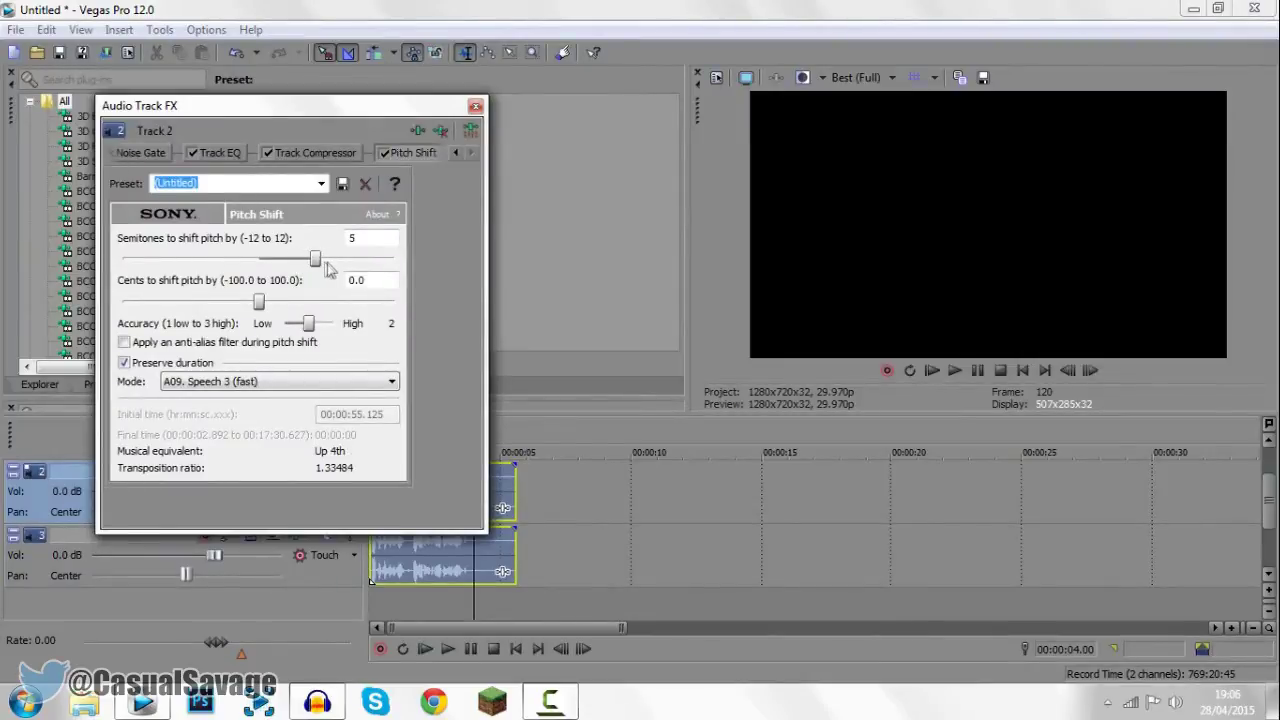
pyautogui.click(475, 105)
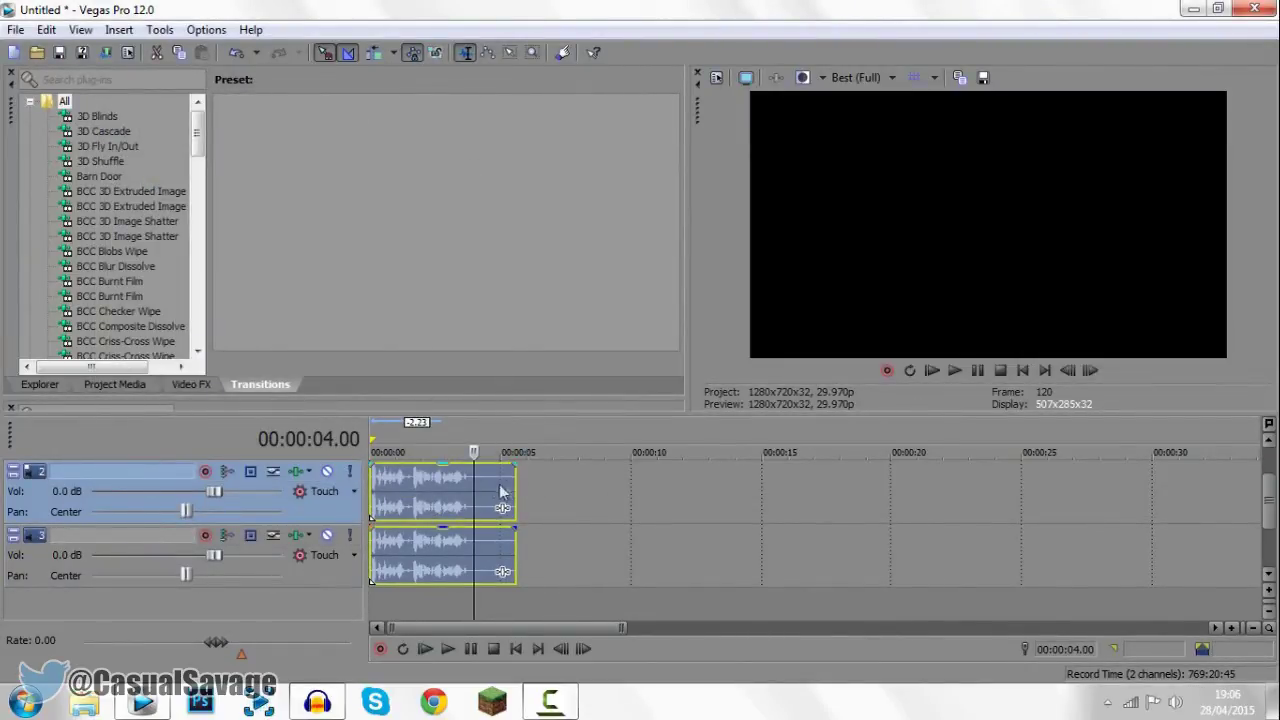
pyautogui.click(488, 482)
# Select track 3's voice clip and preview the three-track mix from the start.
pyautogui.click(463, 557)
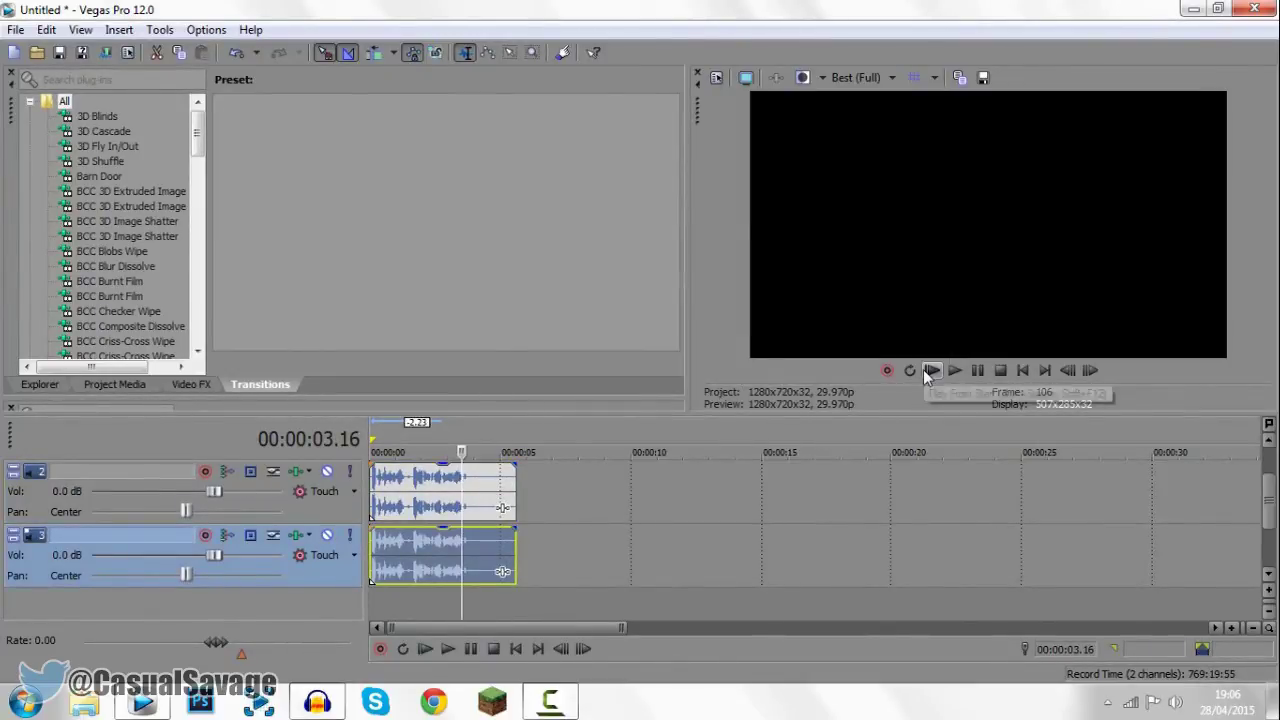
pyautogui.click(923, 369)
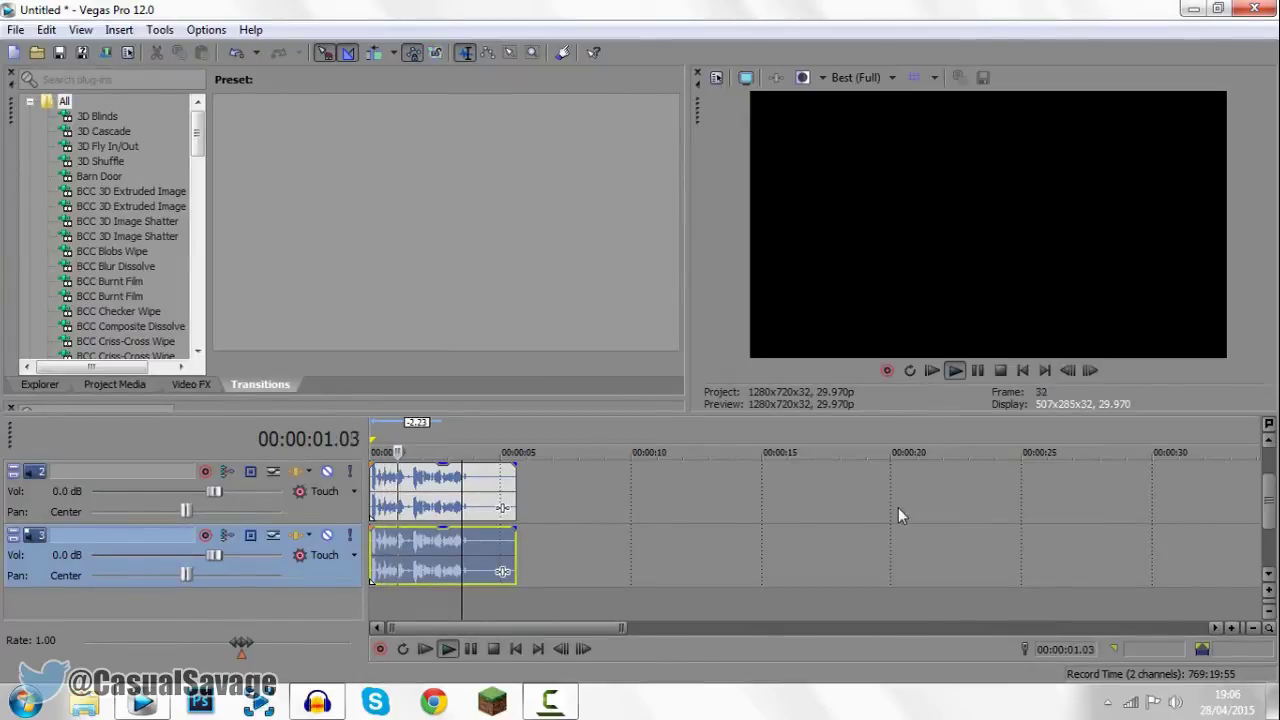
pyautogui.click(977, 370)
# Mute track 2 and preview the remaining mix from the start, pausing at 4 seconds.
pyautogui.scroll(1, 1272, 506)
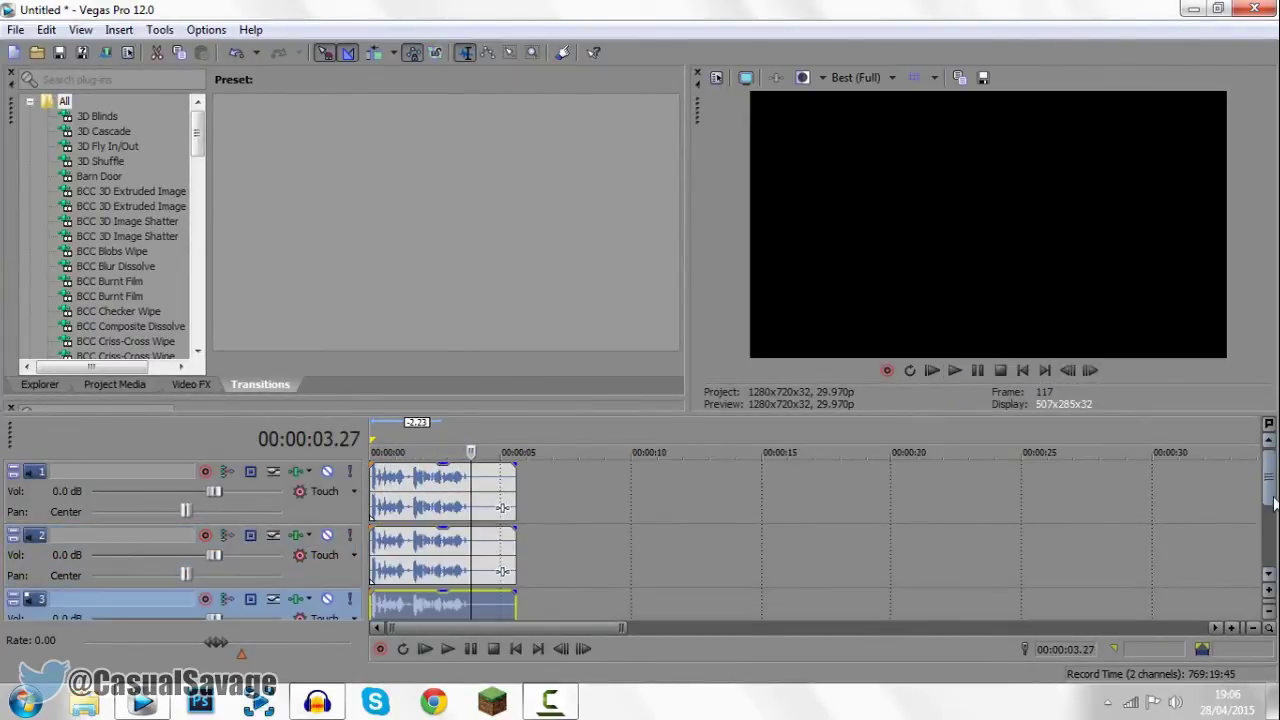
pyautogui.click(452, 490)
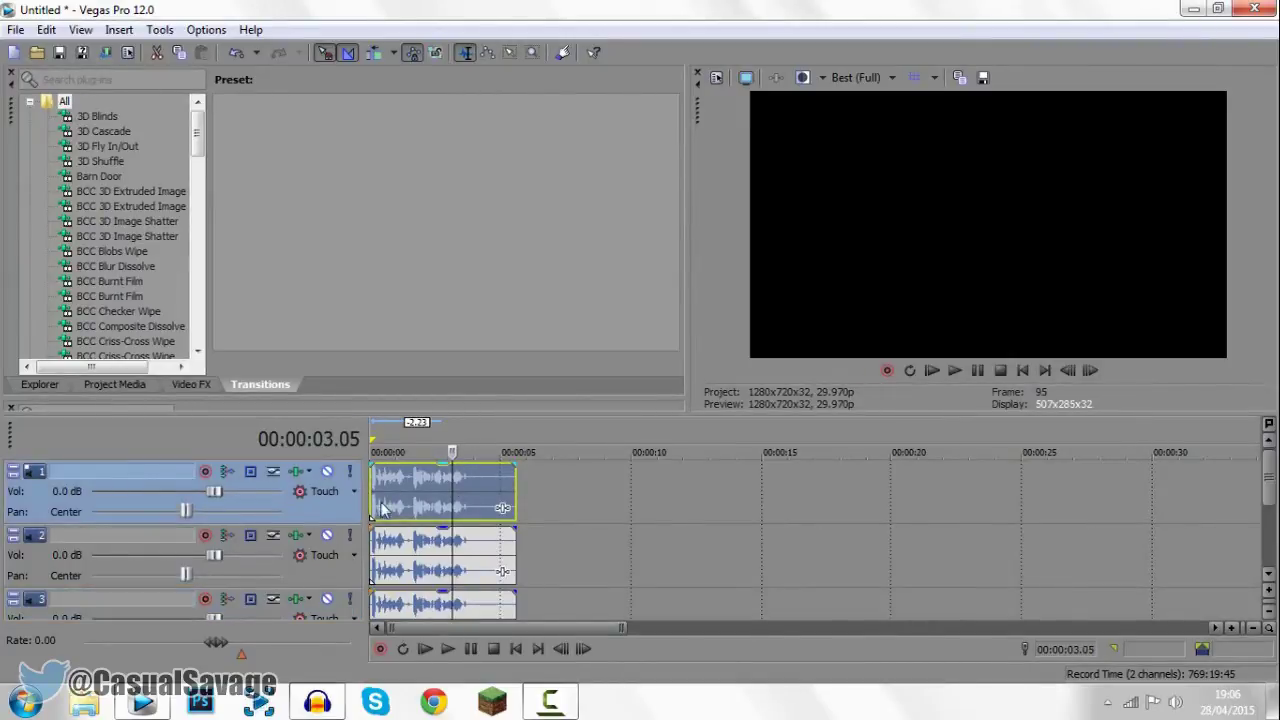
pyautogui.click(327, 535)
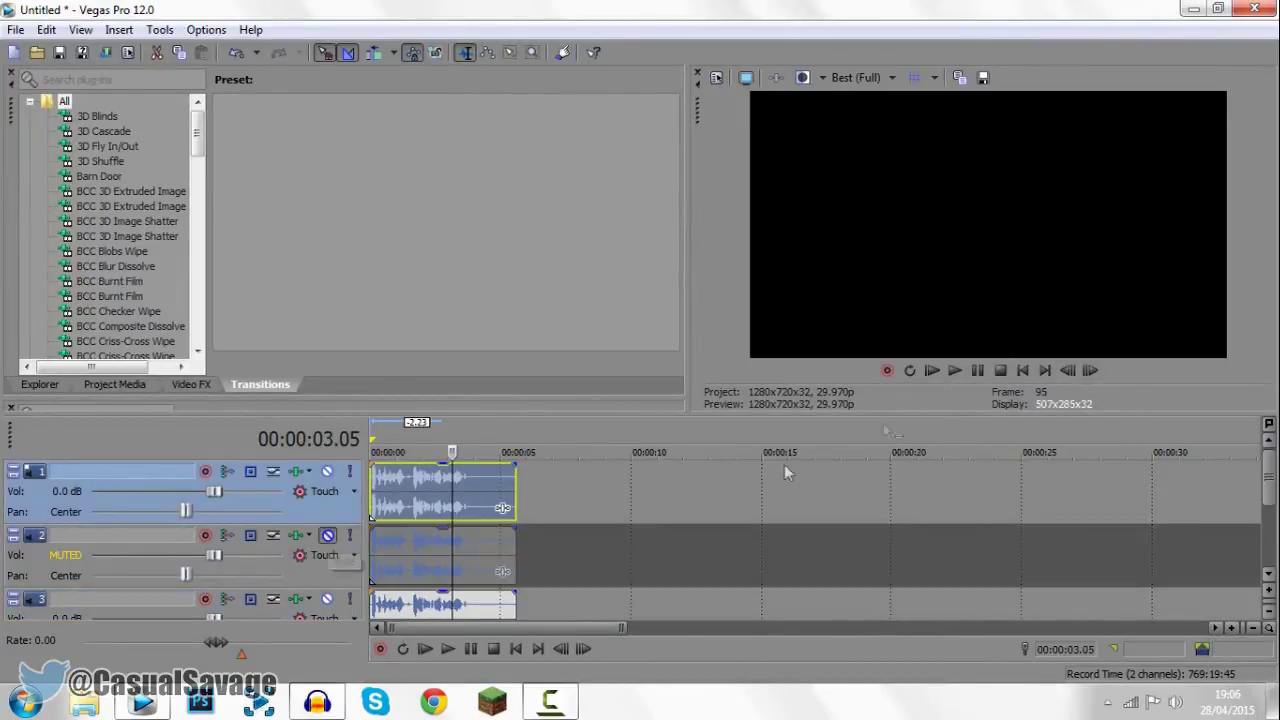
pyautogui.click(932, 370)
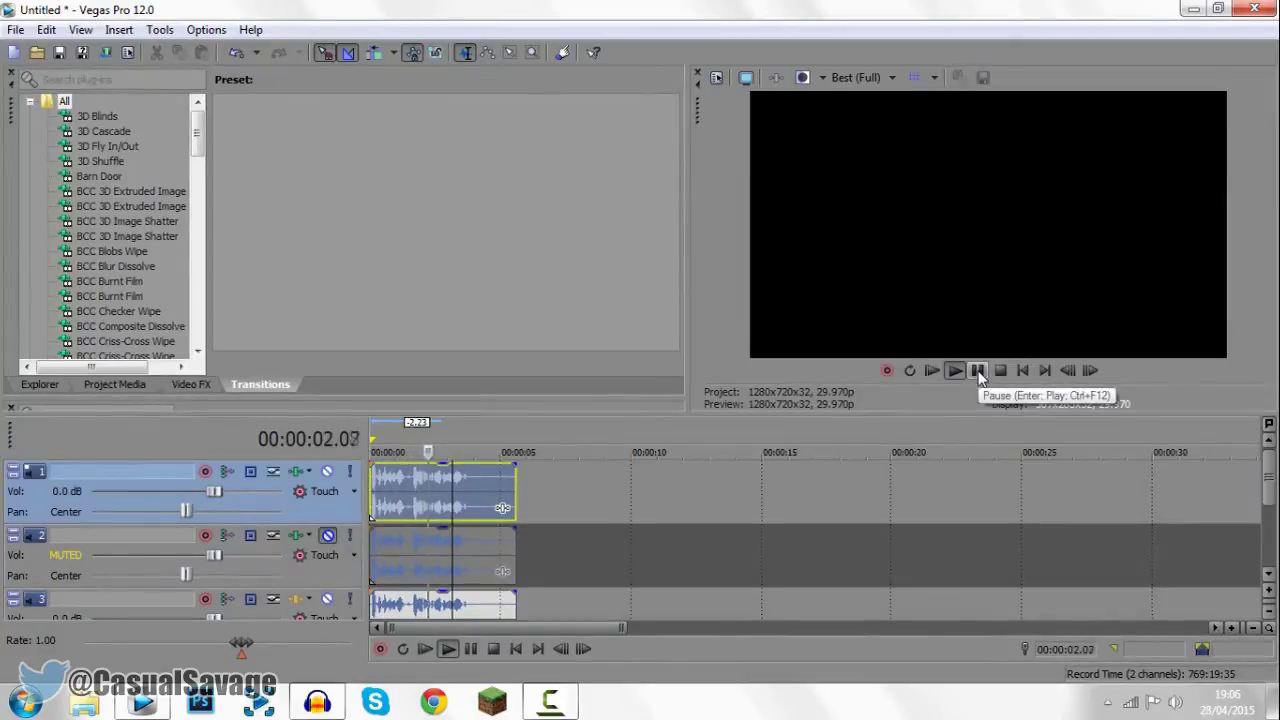
pyautogui.click(978, 372)
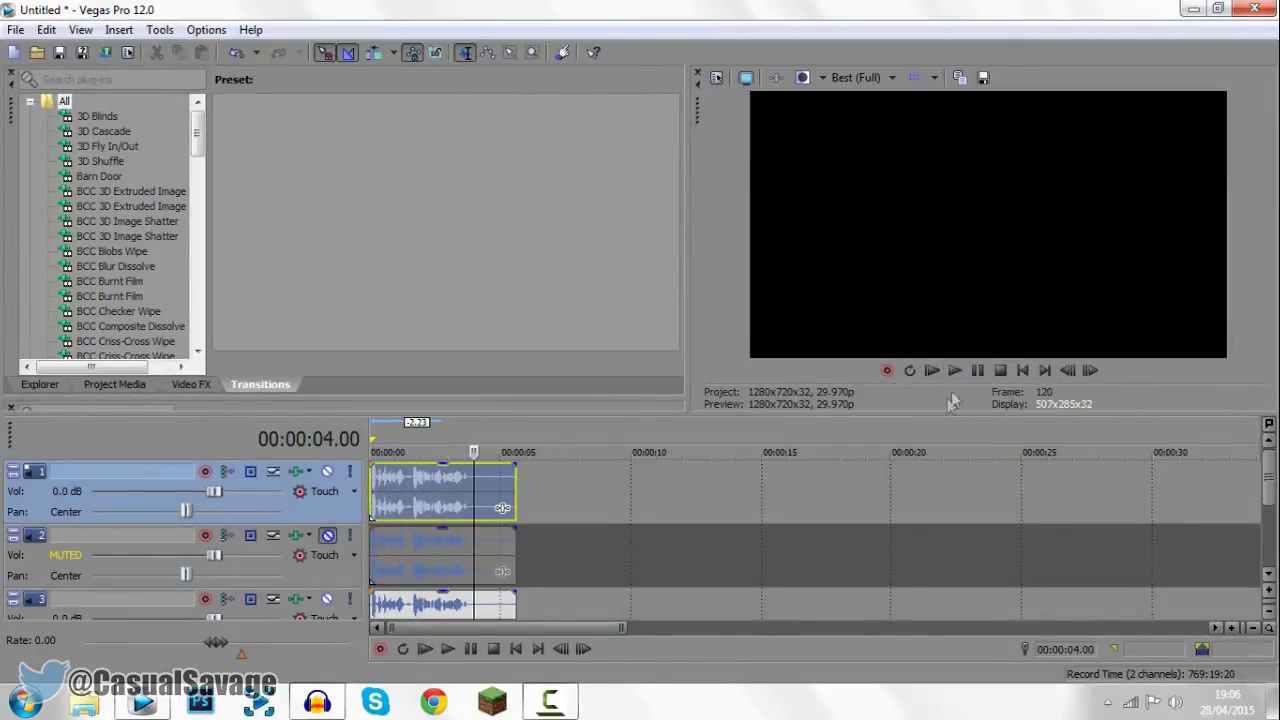
# Move the playhead to about 2.25 seconds and select track 3's voice clip.
pyautogui.click(444, 492)
pyautogui.scroll(-1, 1269, 484)
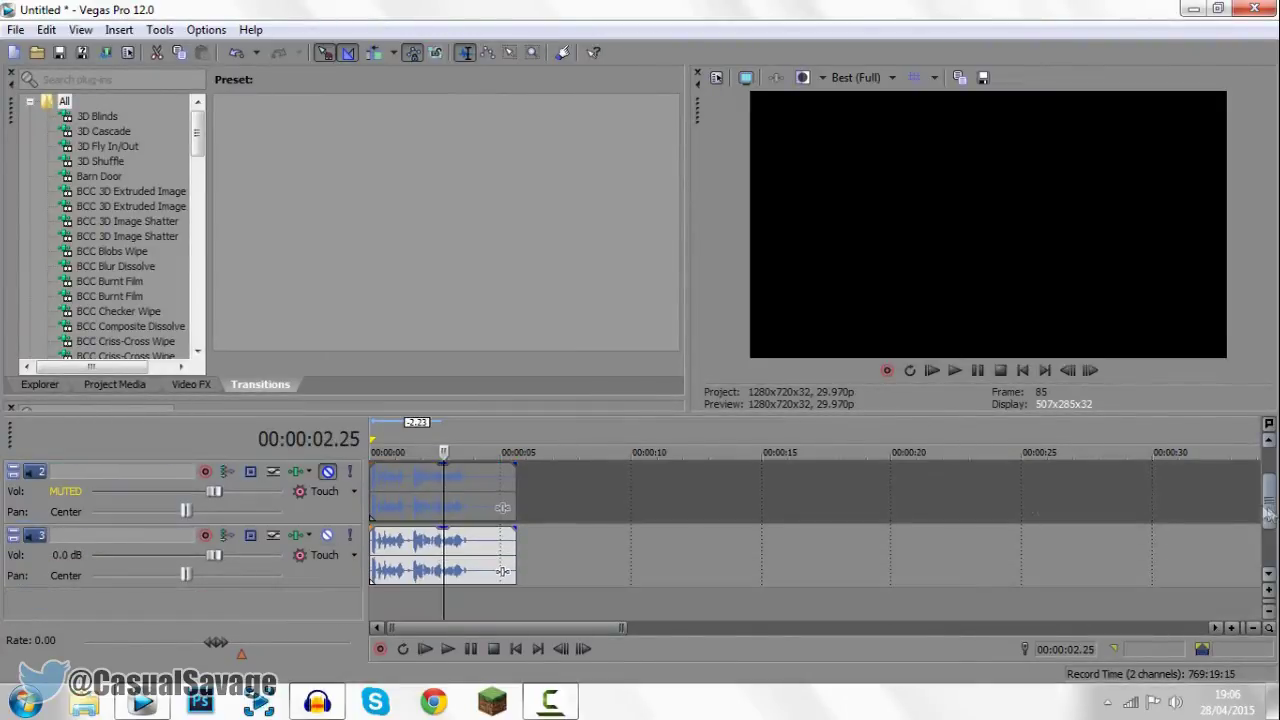
pyautogui.click(470, 540)
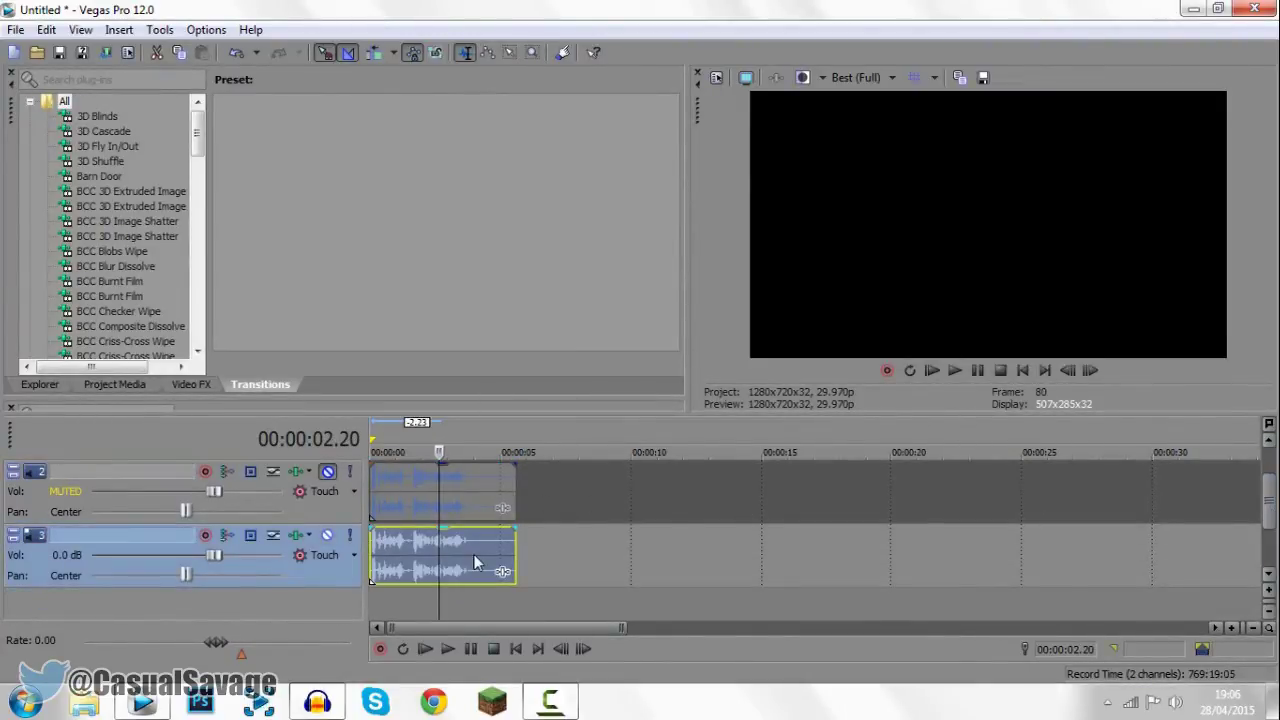
pyautogui.scroll(1, 800, 552)
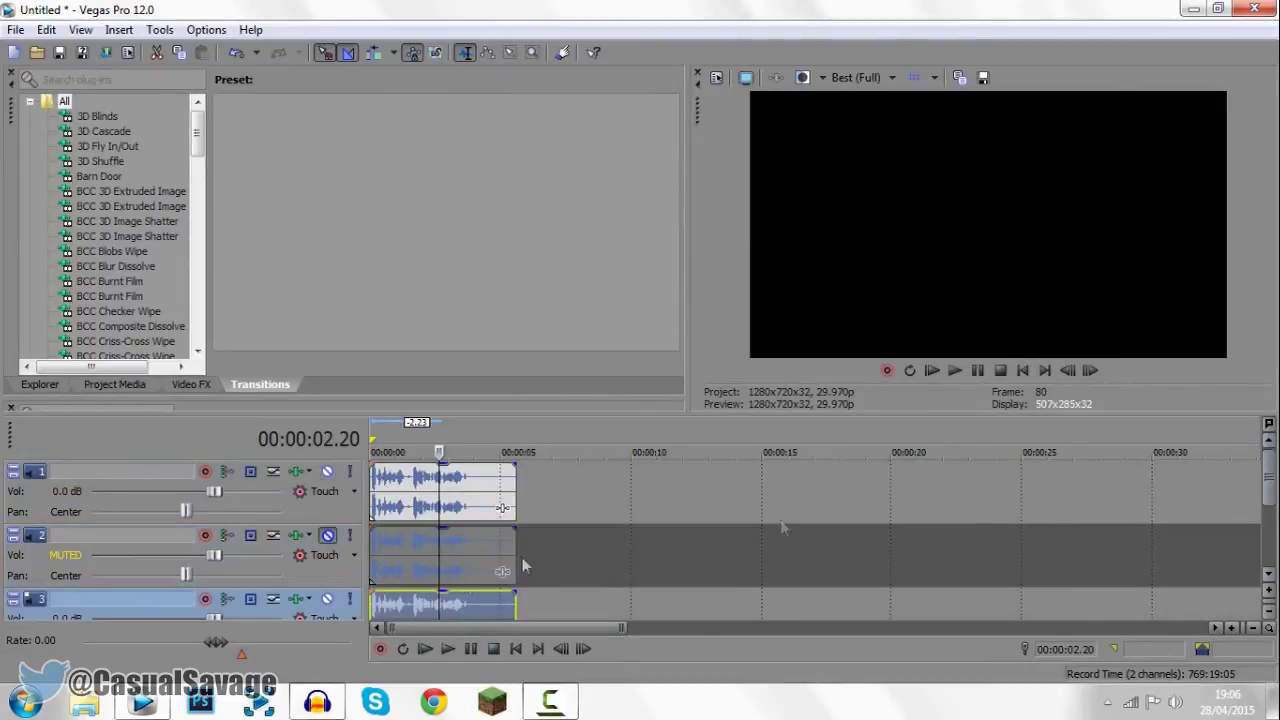